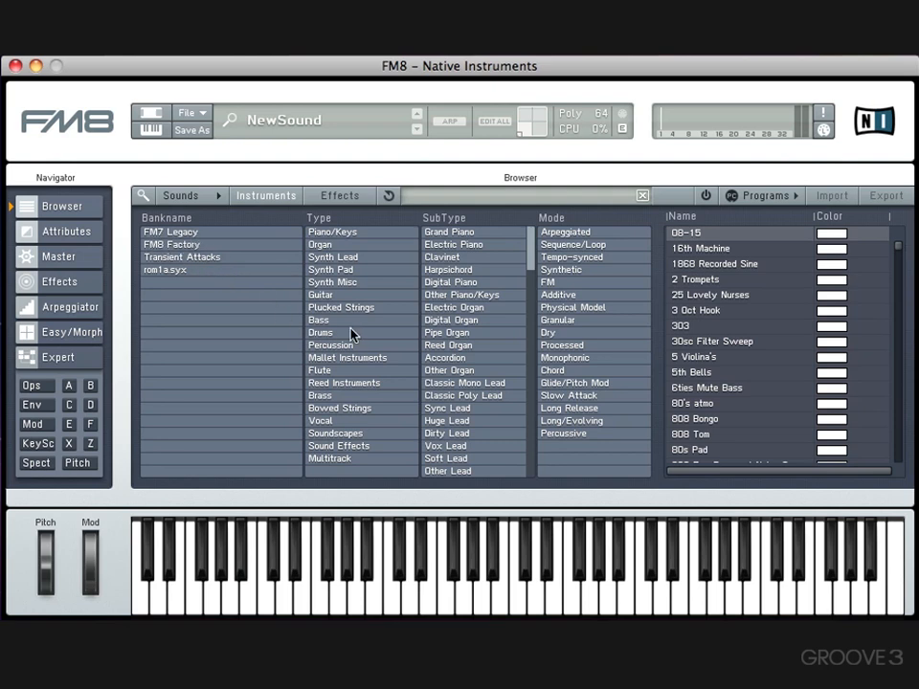
# Load the Violins sound by filtering to the FM7 Legacy bank, Bowed Strings type and Violin subtype
pyautogui.click(194, 235)
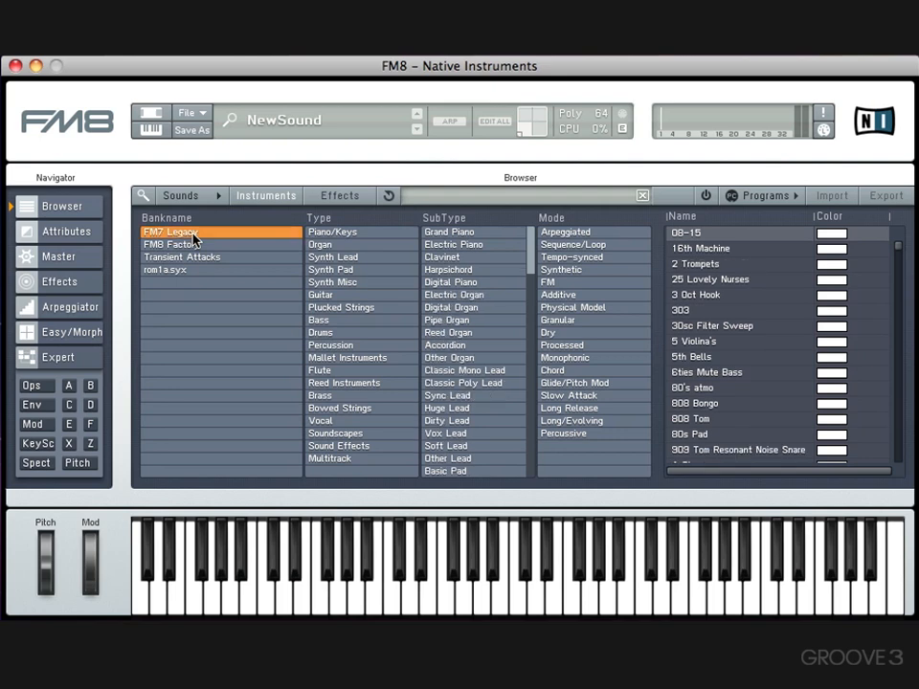
pyautogui.click(362, 408)
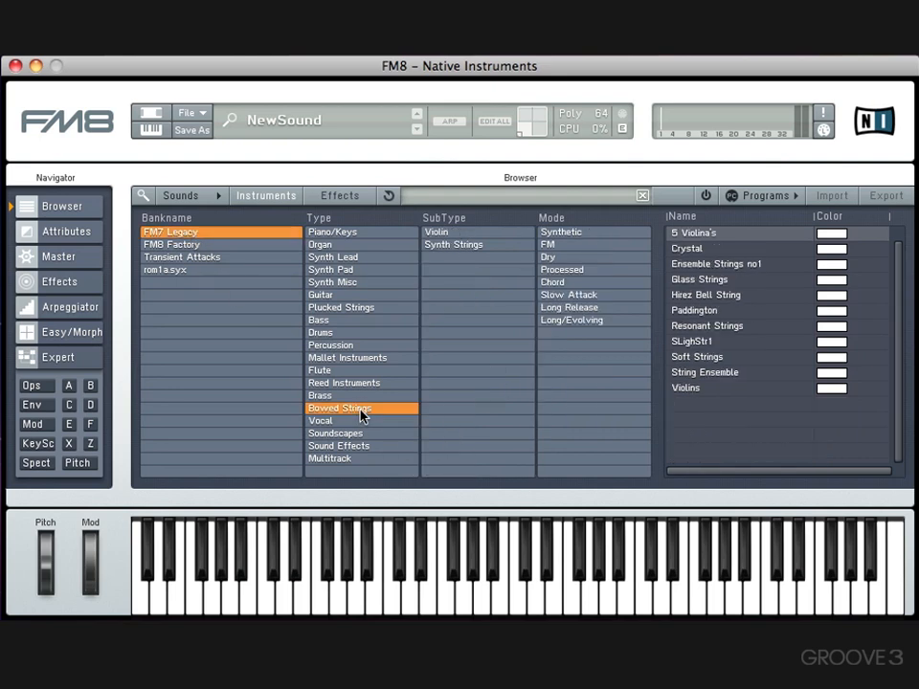
pyautogui.click(448, 234)
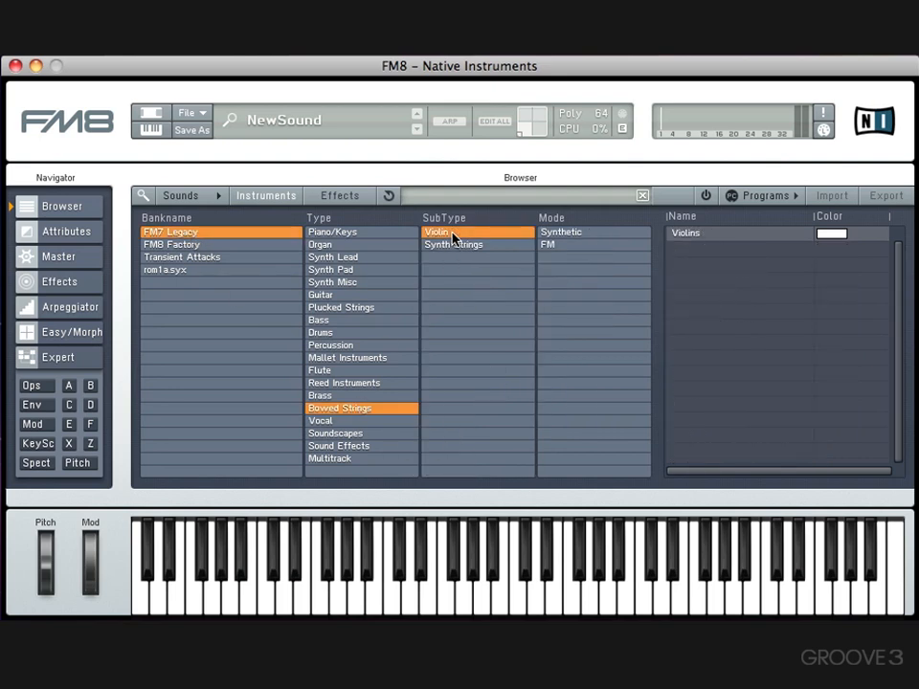
pyautogui.click(724, 240)
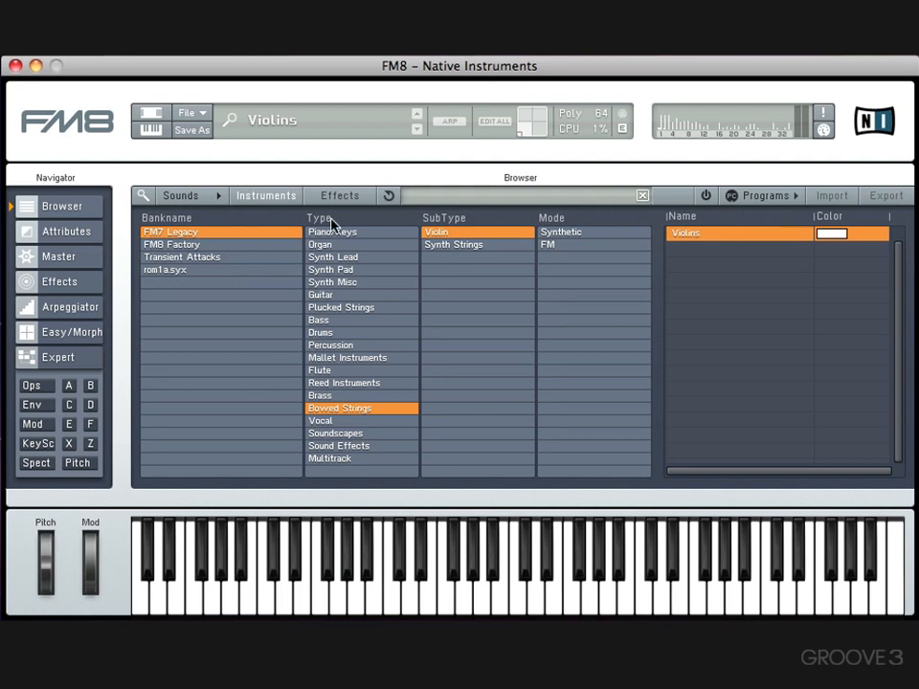
# On the Master page, try an output volume of 51 and return it to 80, and set the input volume to 80
pyautogui.click(53, 259)
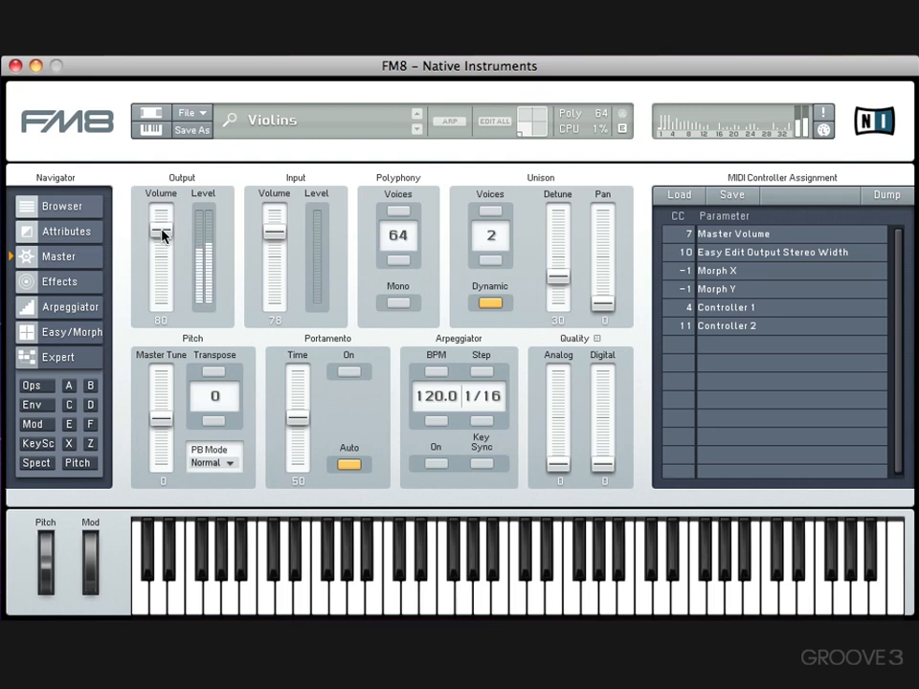
pyautogui.moveTo(163, 236); pyautogui.dragTo(165, 263)
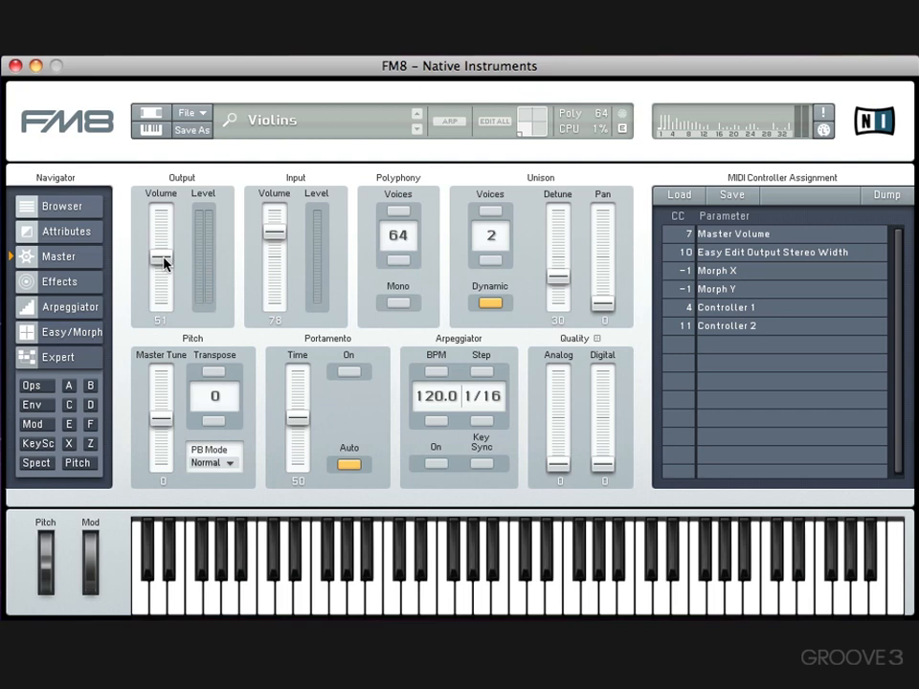
pyautogui.scroll(5, 164, 264)
pyautogui.moveTo(281, 234)
pyautogui.mouseDown()
pyautogui.moveTo(274, 273)
pyautogui.moveTo(278, 245)
pyautogui.mouseUp()
pyautogui.scroll(2, 277, 246)
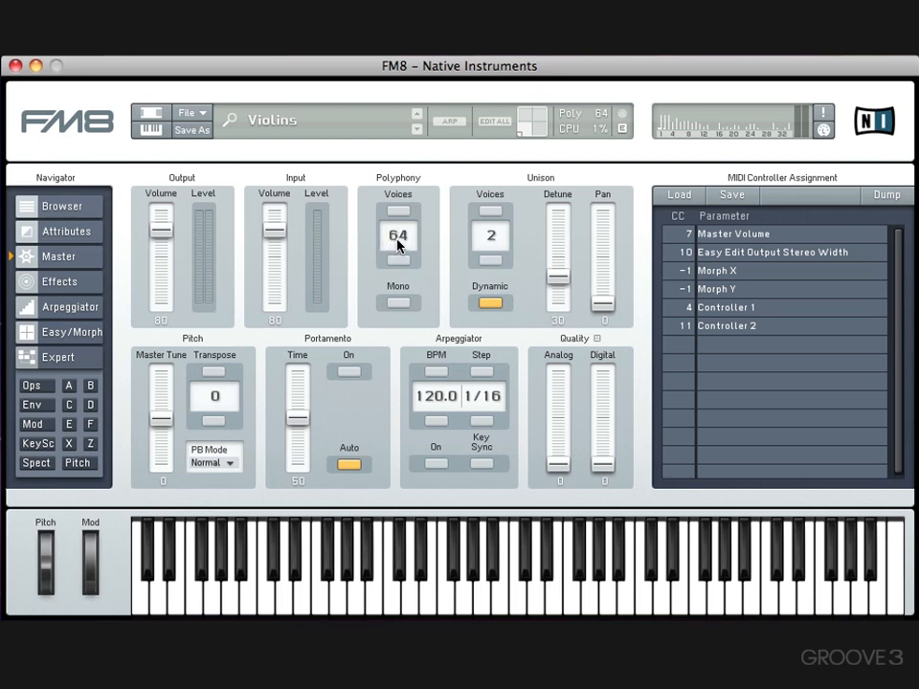
# Try changing the polyphony voice count and the Mono setting
pyautogui.moveTo(402, 239); pyautogui.dragTo(428, 143)
pyautogui.click(396, 304)
# Set the unison voices to 10 and lower the output volume to 57
pyautogui.moveTo(476, 245); pyautogui.dragTo(478, 360)
pyautogui.moveTo(483, 239); pyautogui.dragTo(492, 61)
pyautogui.write('10')
pyautogui.moveTo(164, 231); pyautogui.dragTo(161, 264)
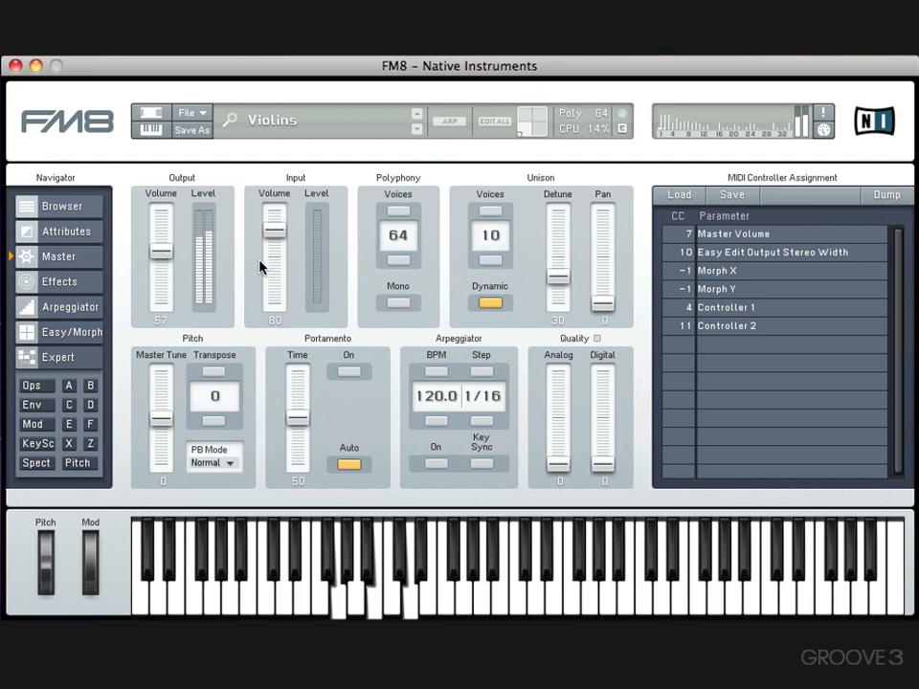
# Reduce the unison voices to 1 for comparison, and restore them to 10
pyautogui.doubleClick(489, 240)
pyautogui.write('1')
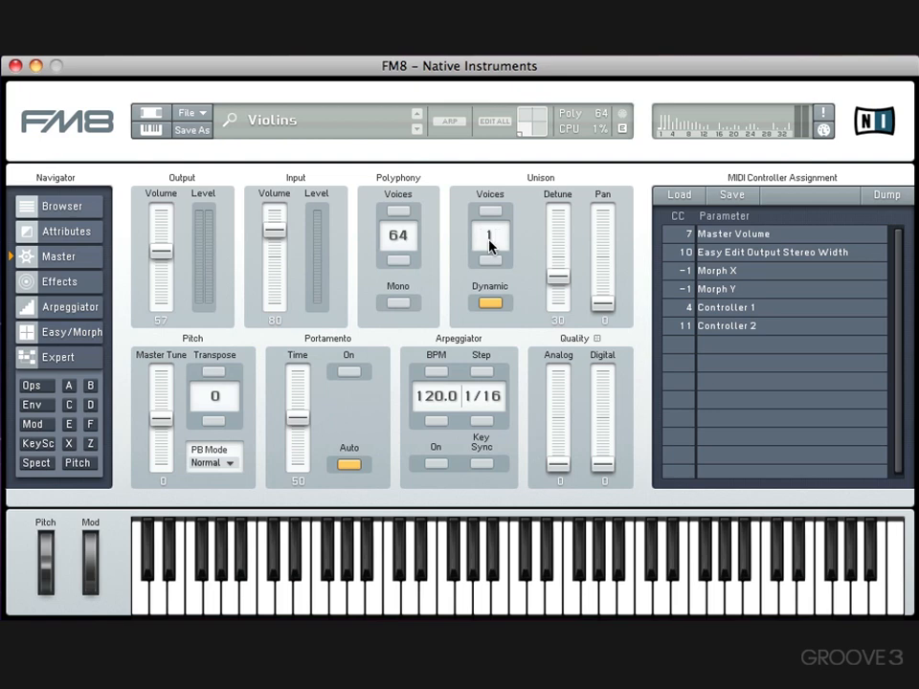
pyautogui.press('Return')
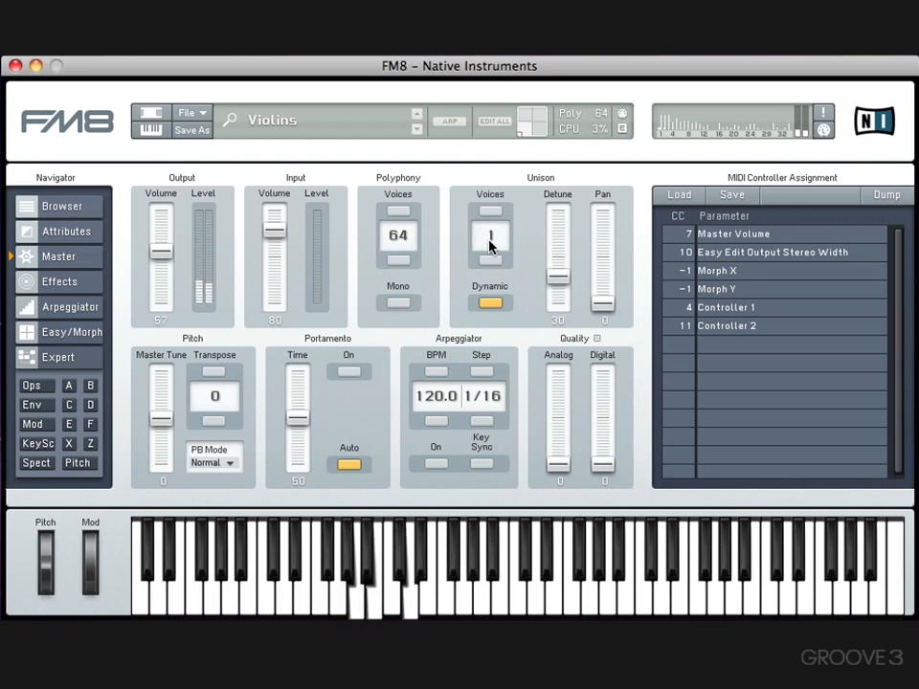
pyautogui.doubleClick(489, 241)
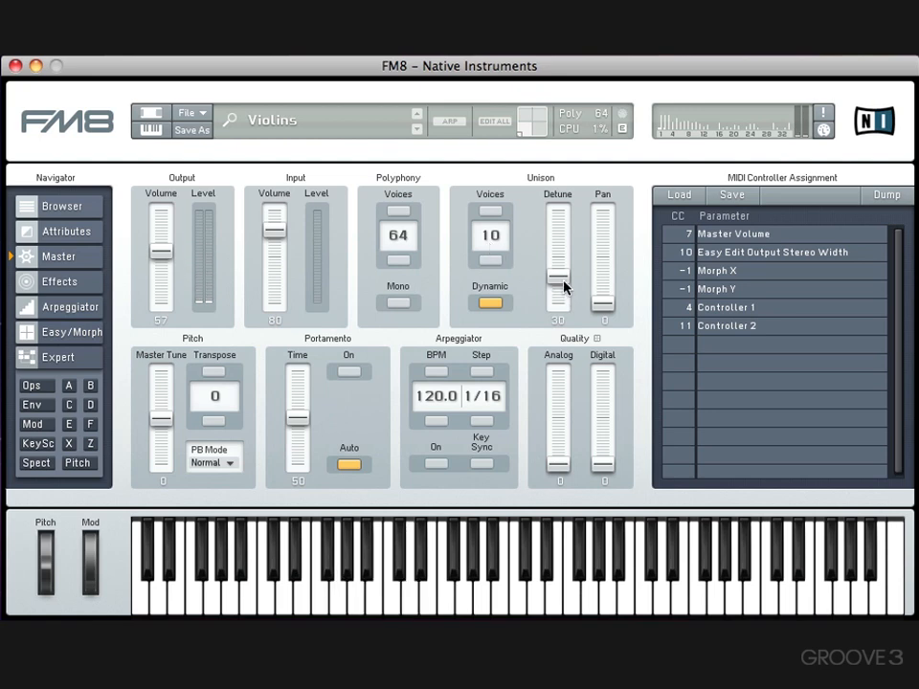
# Compare the unison detune at 0, 43 and a high setting, and set it to 38
pyautogui.moveTo(564, 285); pyautogui.dragTo(569, 339)
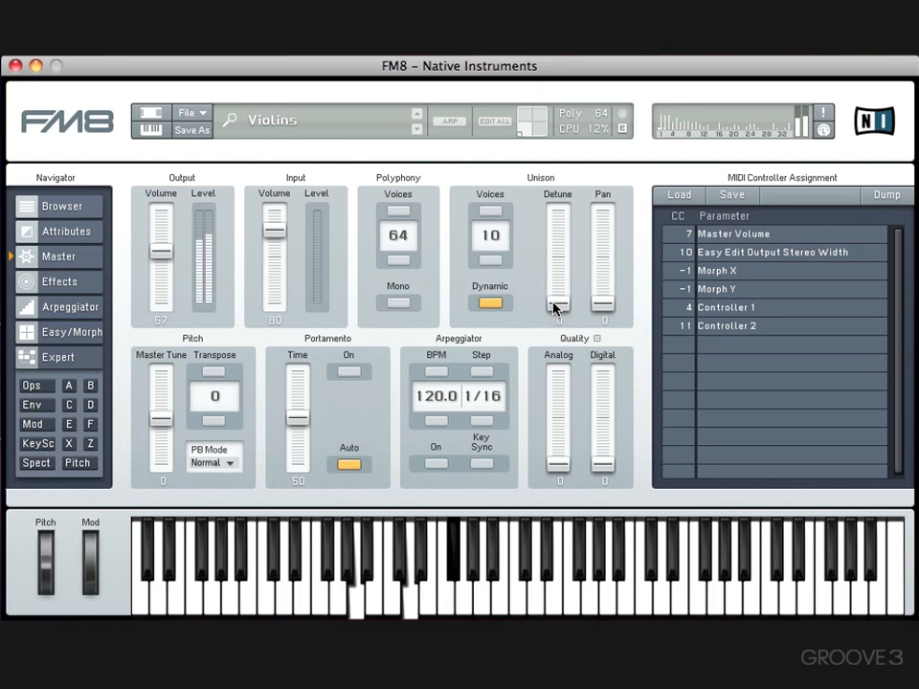
pyautogui.moveTo(555, 306); pyautogui.dragTo(562, 253)
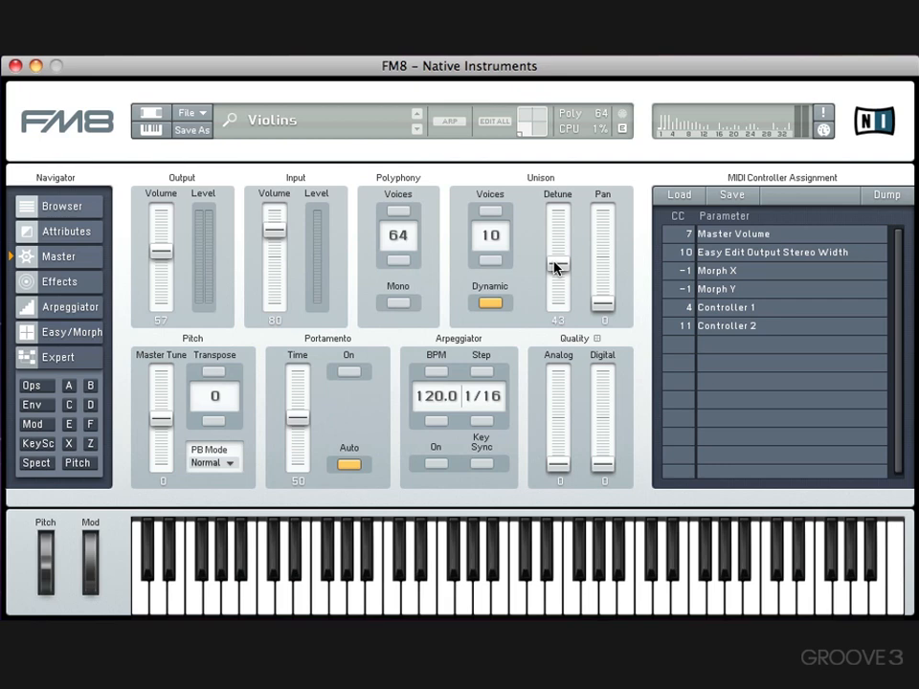
pyautogui.moveTo(555, 267); pyautogui.dragTo(566, 189)
pyautogui.moveTo(559, 214); pyautogui.dragTo(563, 293)
# Compare the unison pan at 100 and 0, and leave it at 100
pyautogui.moveTo(602, 309); pyautogui.dragTo(605, 208)
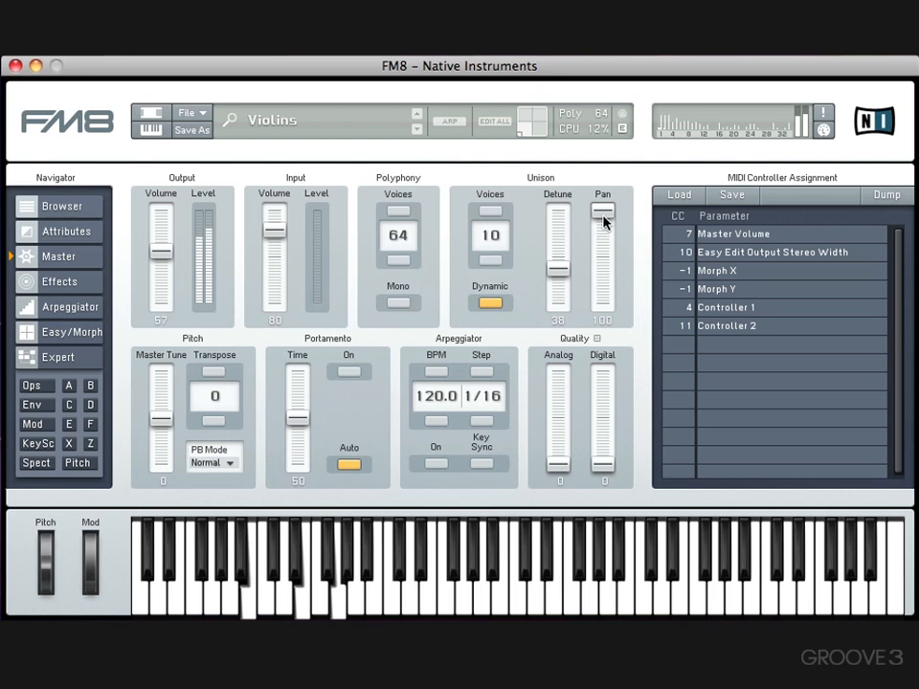
pyautogui.moveTo(603, 213); pyautogui.dragTo(585, 324)
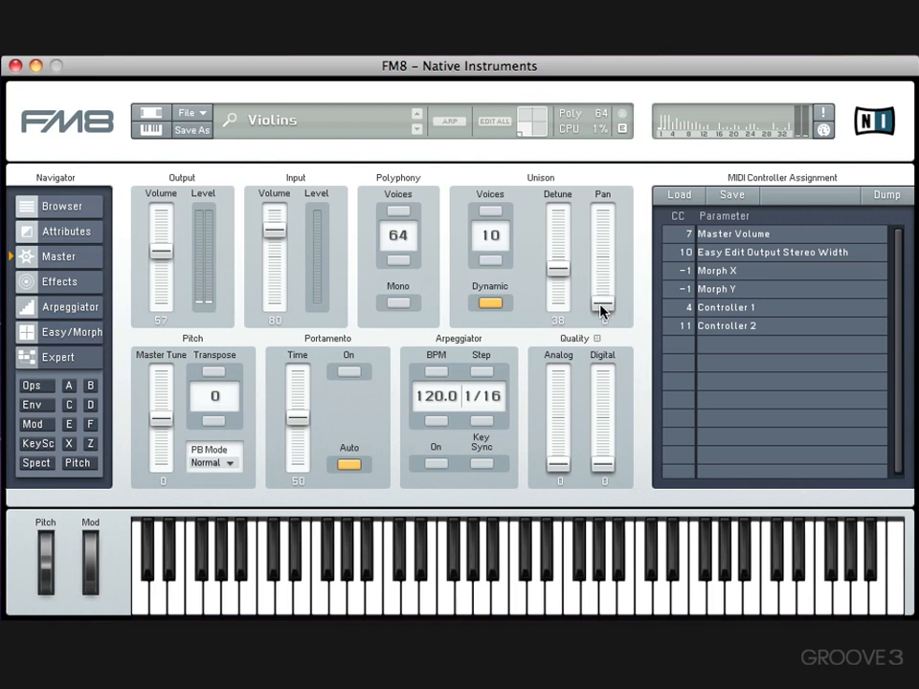
pyautogui.moveTo(601, 307); pyautogui.dragTo(592, 96)
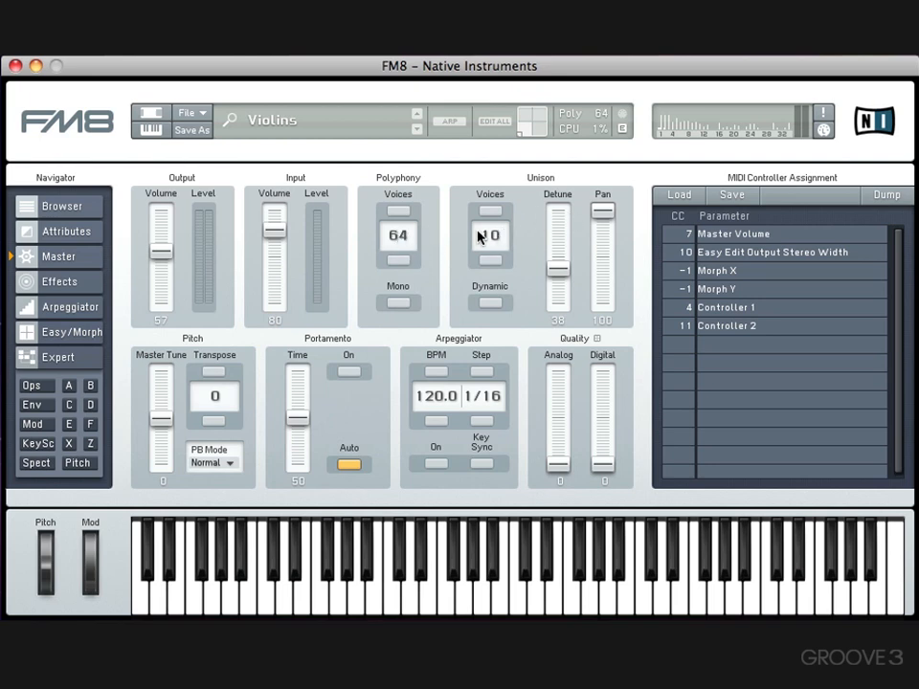
# Lower the polyphony voice count as a test and raise it back to 64
pyautogui.moveTo(395, 238); pyautogui.dragTo(370, 354)
pyautogui.moveTo(404, 247); pyautogui.dragTo(402, 107)
pyautogui.moveTo(400, 241); pyautogui.dragTo(402, 59)
# Try the Master Tune control and transpose the sound down to -12, and reset the transposition to 0
pyautogui.moveTo(158, 427)
pyautogui.mouseDown()
pyautogui.moveTo(160, 372)
pyautogui.moveTo(154, 476)
pyautogui.moveTo(160, 406)
pyautogui.moveTo(169, 422)
pyautogui.moveTo(81, 455)
pyautogui.moveTo(122, 407)
pyautogui.moveTo(128, 420)
pyautogui.moveTo(156, 427)
pyautogui.mouseUp()
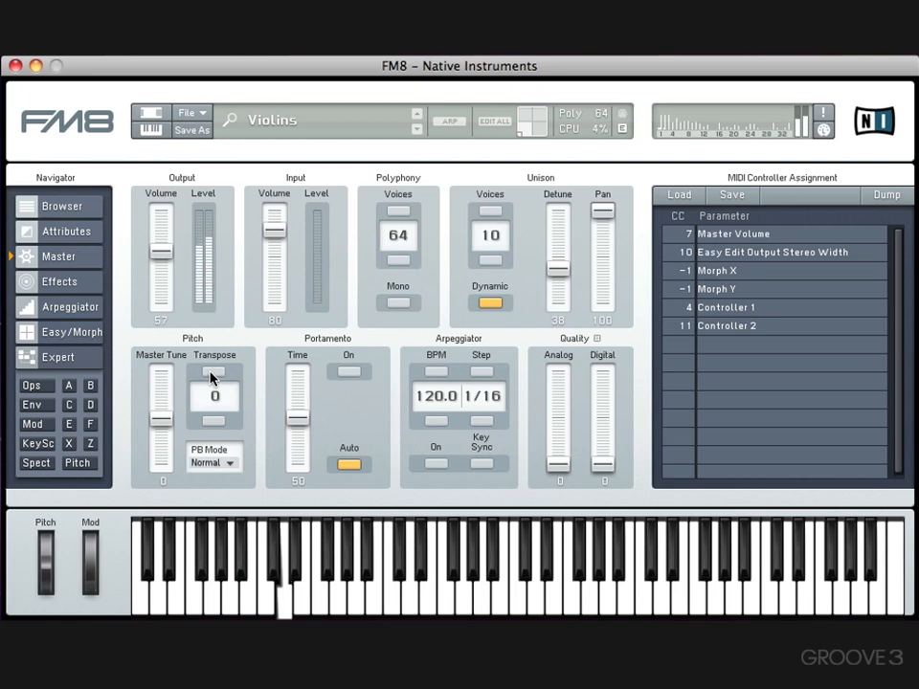
pyautogui.moveTo(213, 375); pyautogui.dragTo(214, 476)
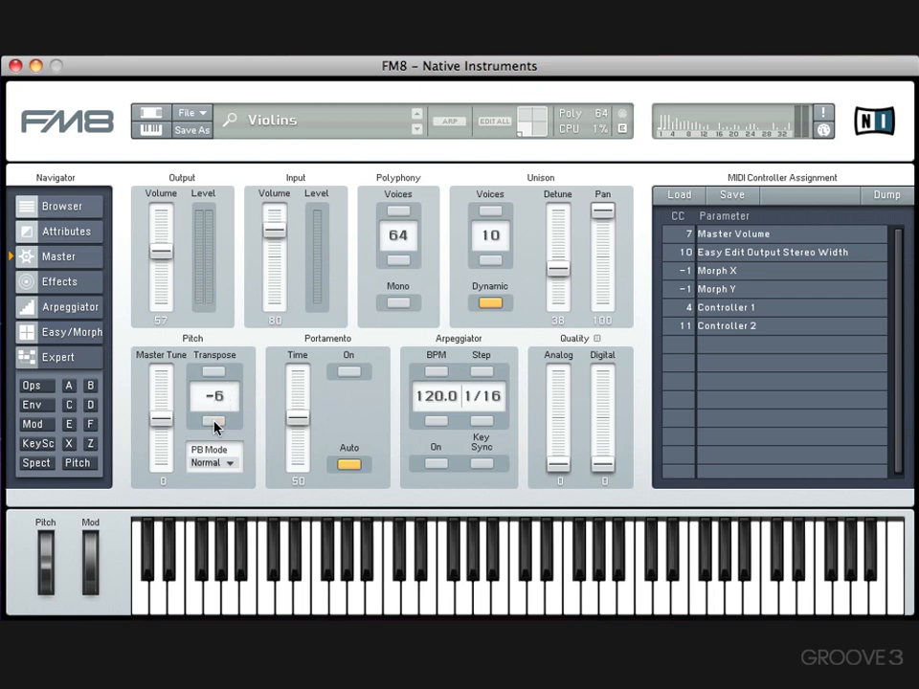
pyautogui.moveTo(214, 427); pyautogui.dragTo(215, 423)
pyautogui.click(214, 372)
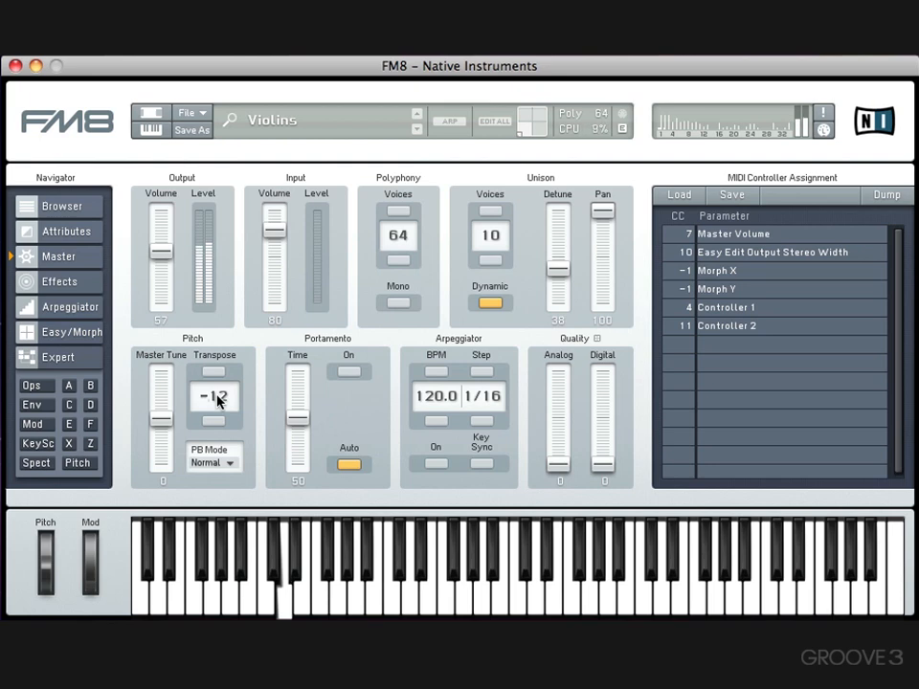
pyautogui.doubleClick(217, 400)
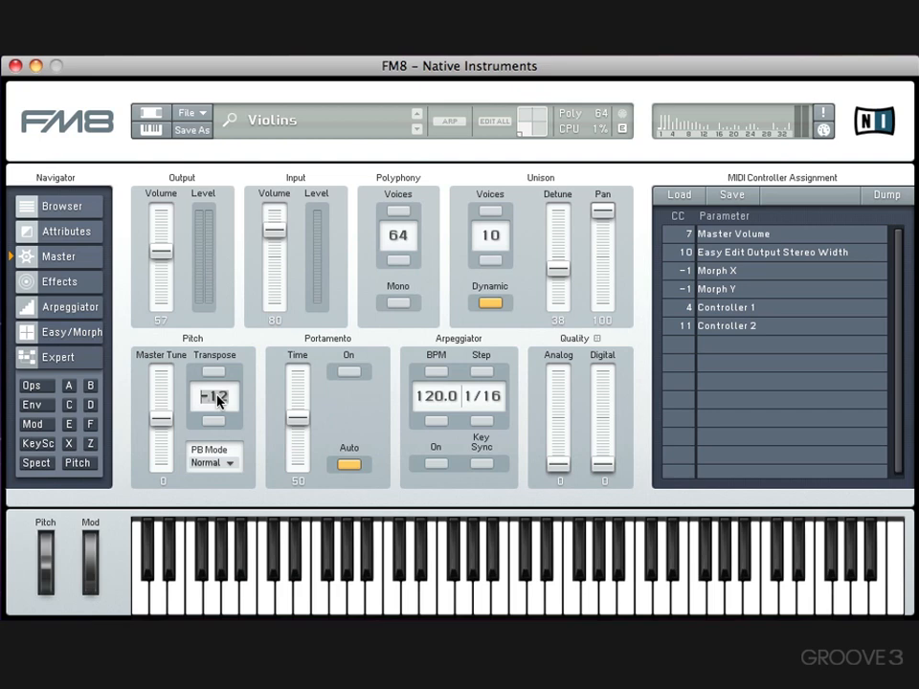
pyautogui.write('0')
# Try the pitch bend modes Lowest, Highest, Key On and Latest, and return to Normal
pyautogui.click(227, 469)
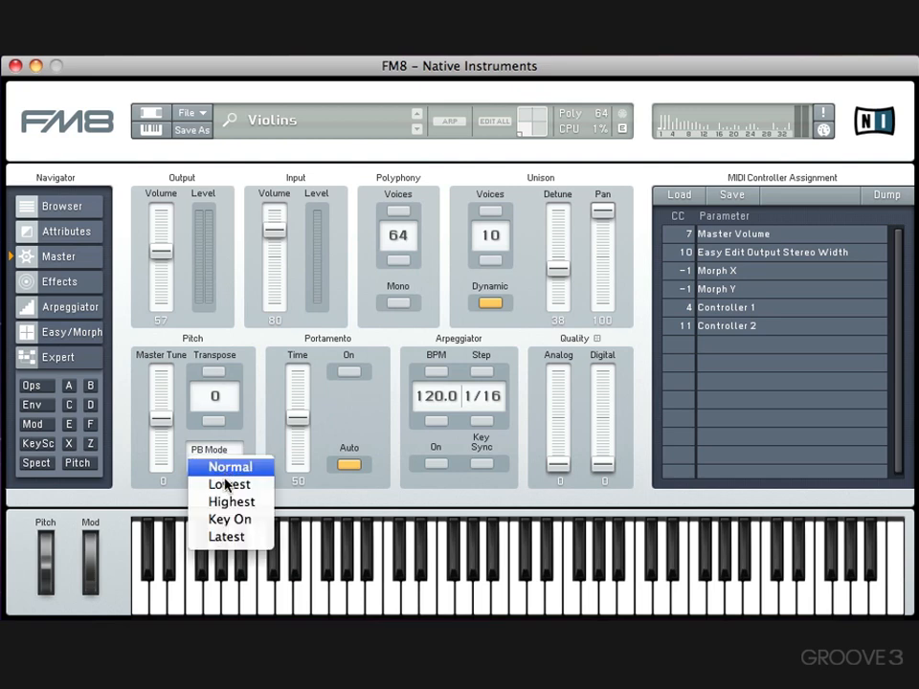
pyautogui.click(227, 486)
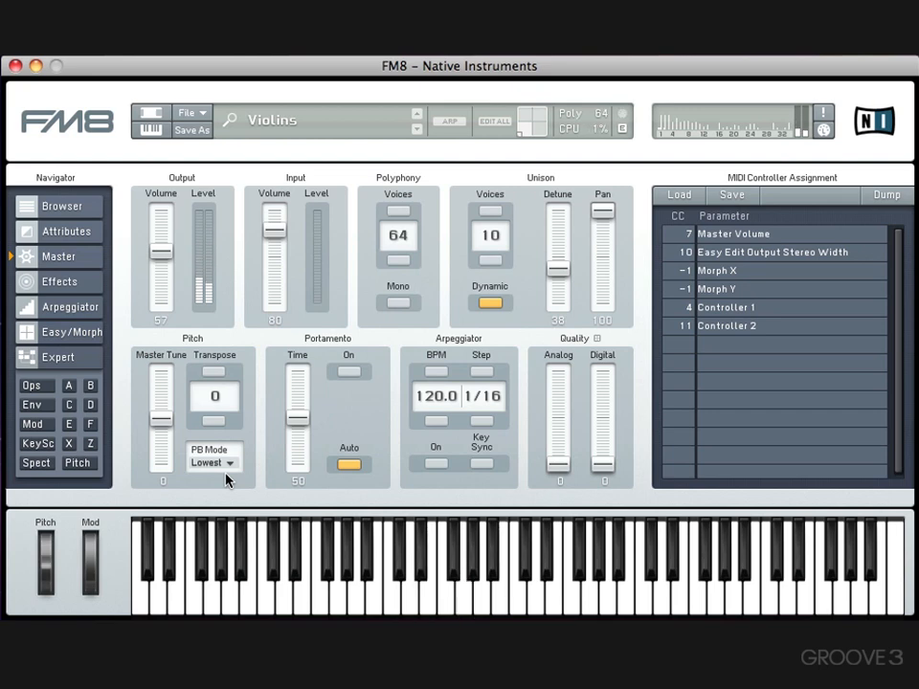
pyautogui.click(227, 471)
pyautogui.click(227, 503)
pyautogui.click(226, 465)
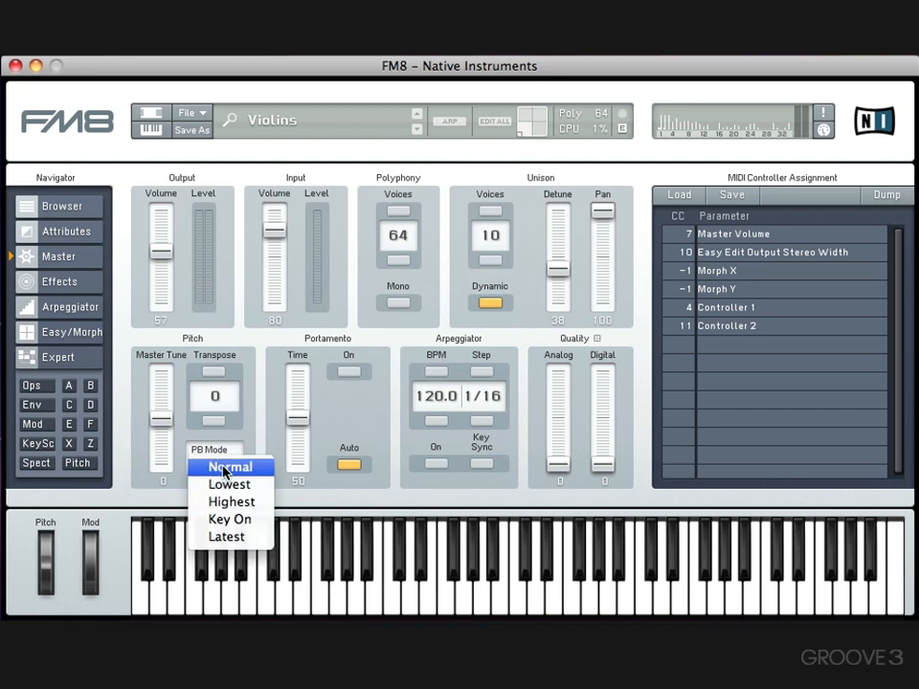
pyautogui.click(223, 521)
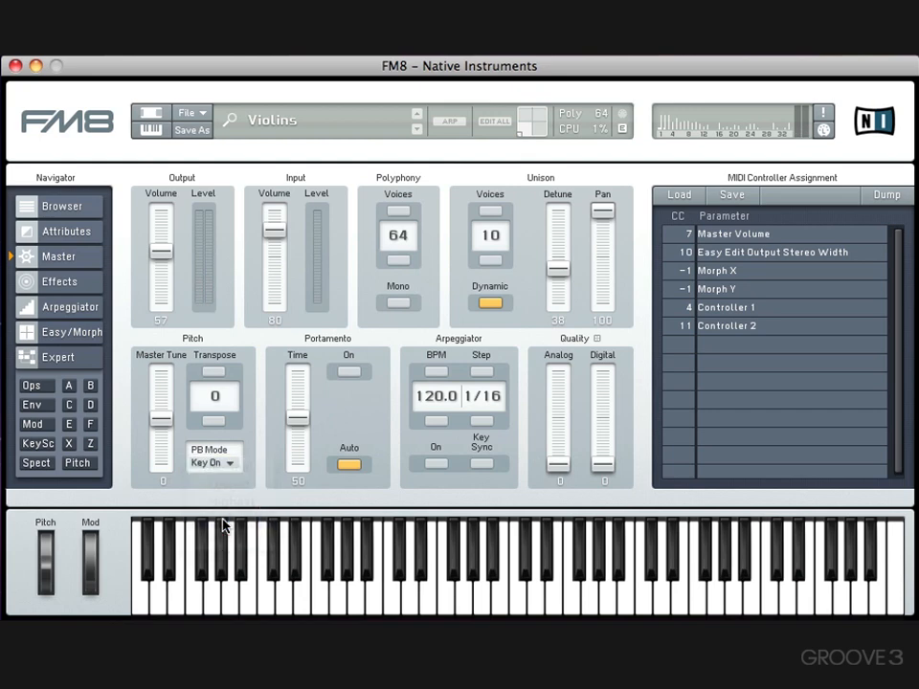
pyautogui.click(223, 469)
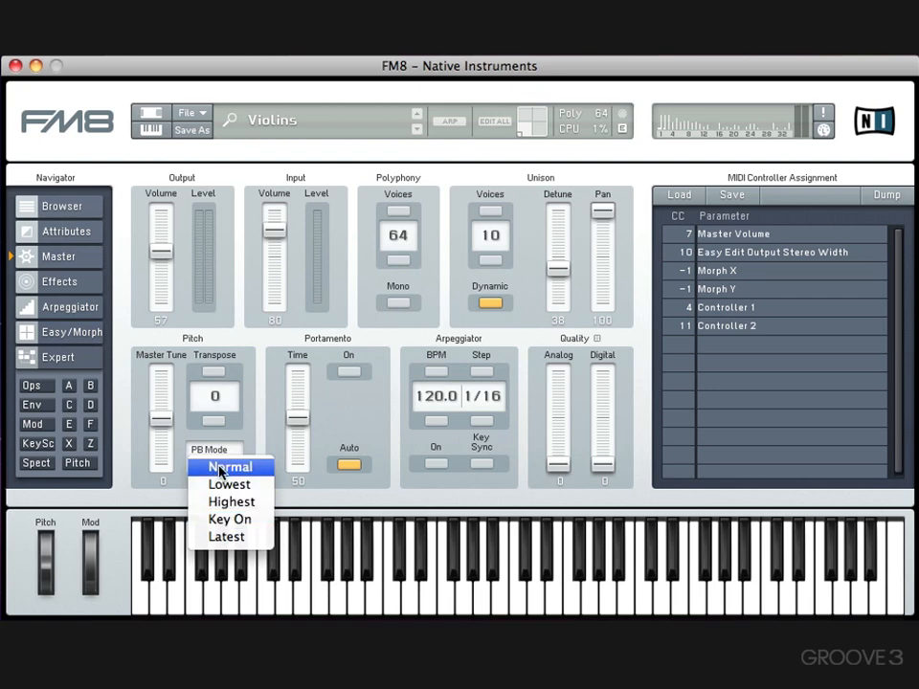
pyautogui.click(222, 538)
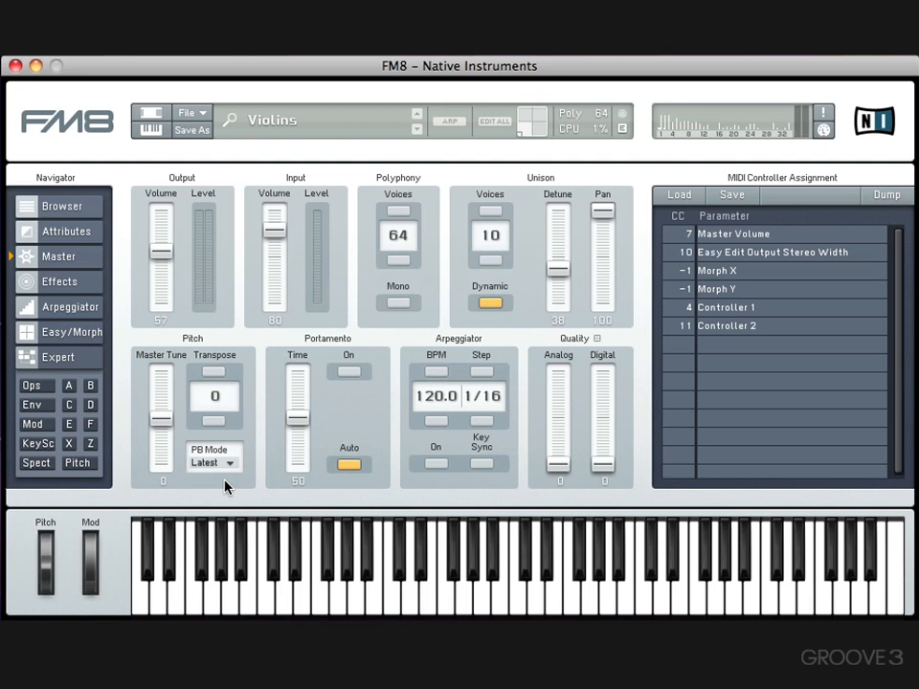
pyautogui.click(203, 464)
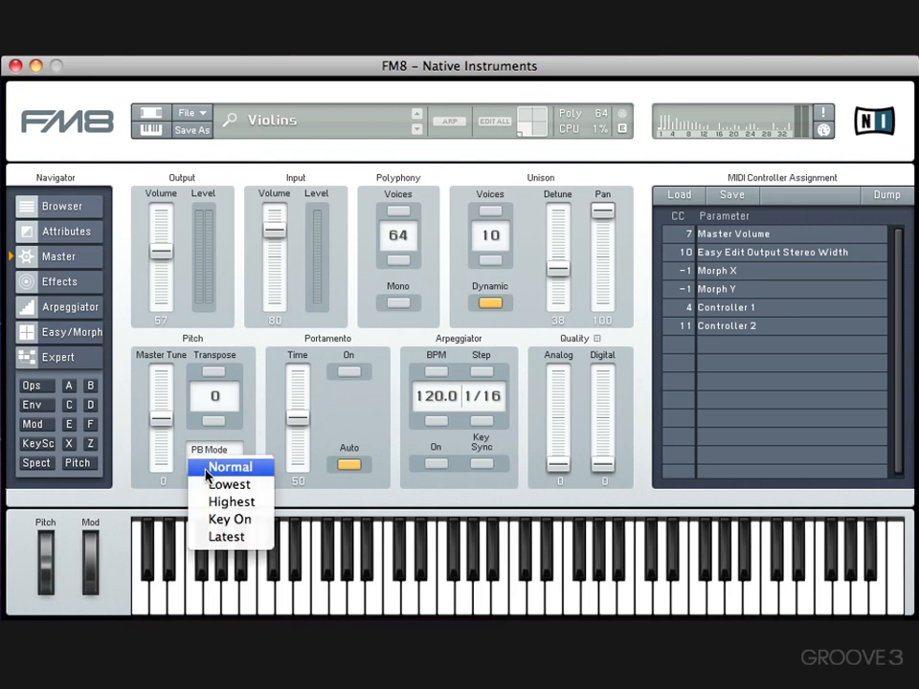
pyautogui.click(207, 469)
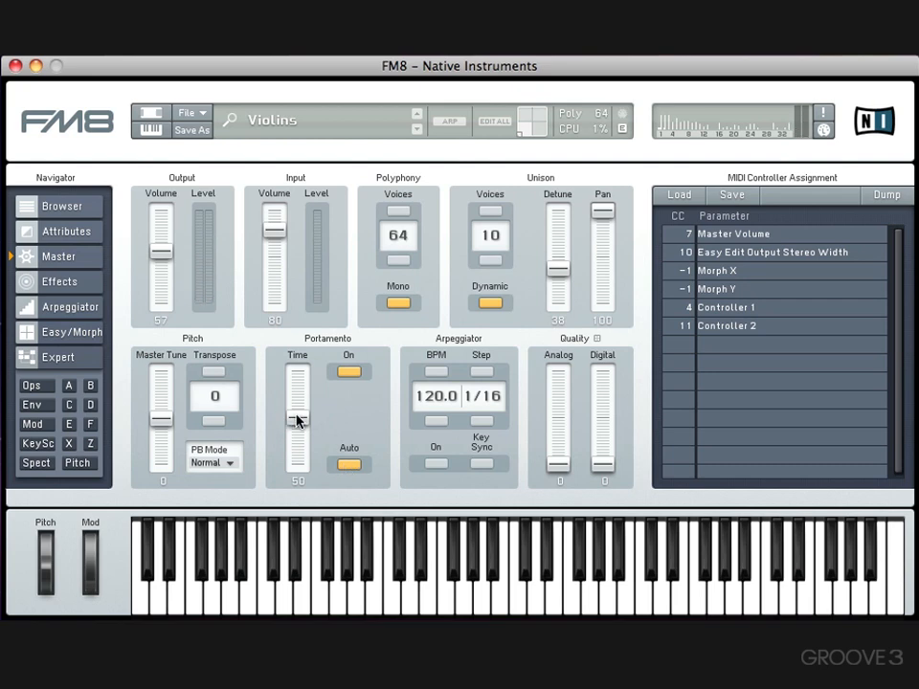
# Try portamento times of 16, 100 and 83, and return the time to 50
pyautogui.moveTo(297, 418); pyautogui.dragTo(314, 463)
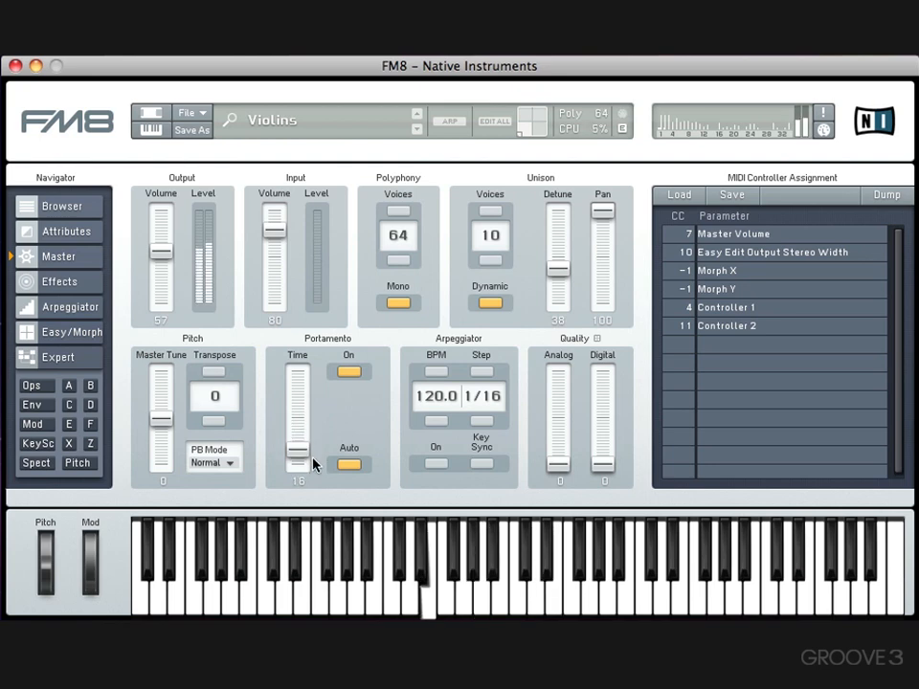
pyautogui.moveTo(296, 462); pyautogui.dragTo(289, 284)
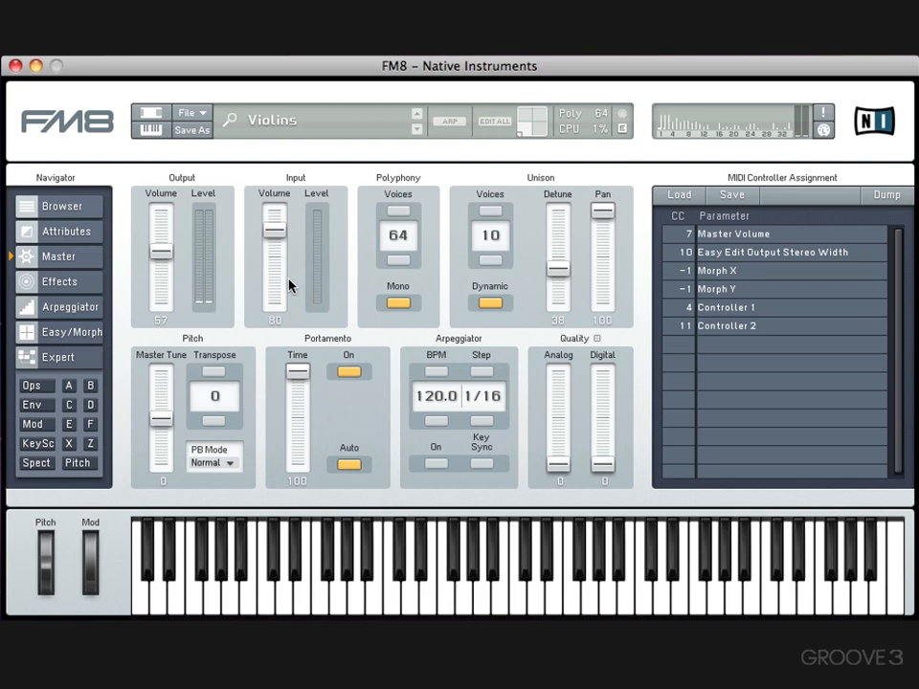
pyautogui.moveTo(295, 380); pyautogui.dragTo(296, 403)
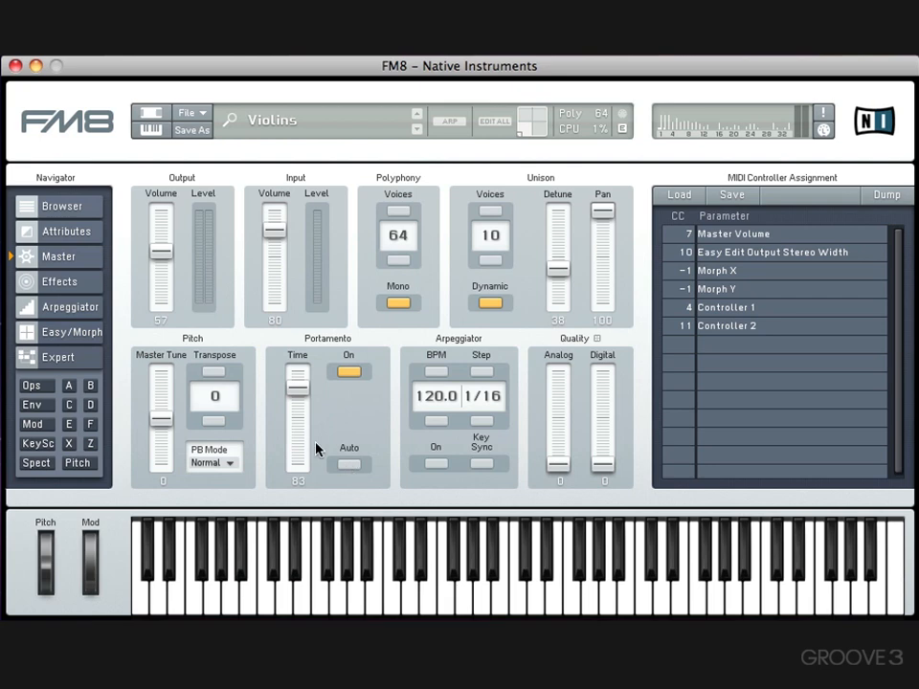
pyautogui.moveTo(300, 403); pyautogui.dragTo(300, 418)
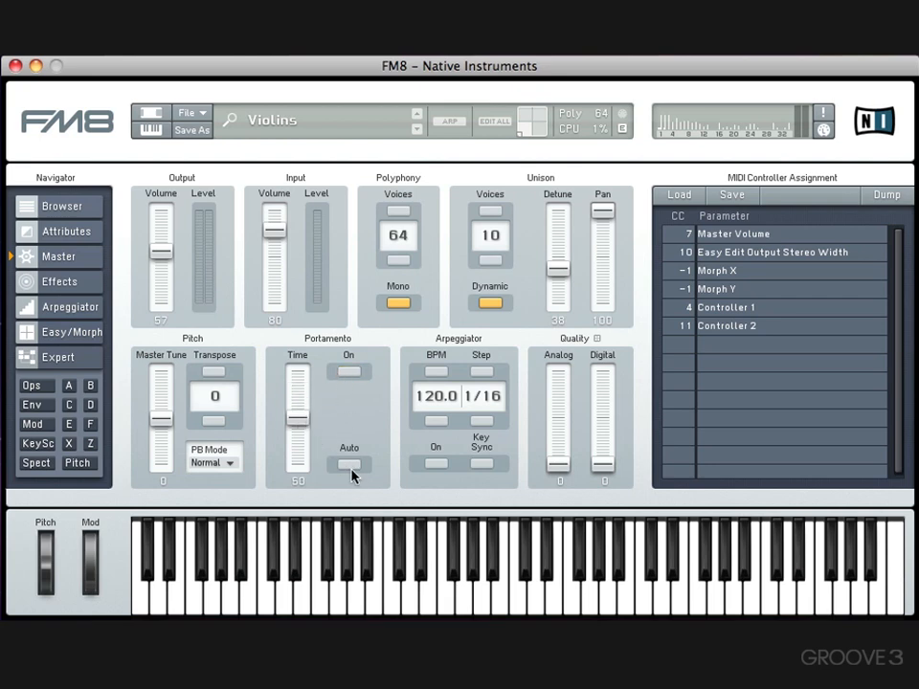
# Turn on the arpeggiator, try a different tempo and set it to 120 BPM
pyautogui.click(435, 464)
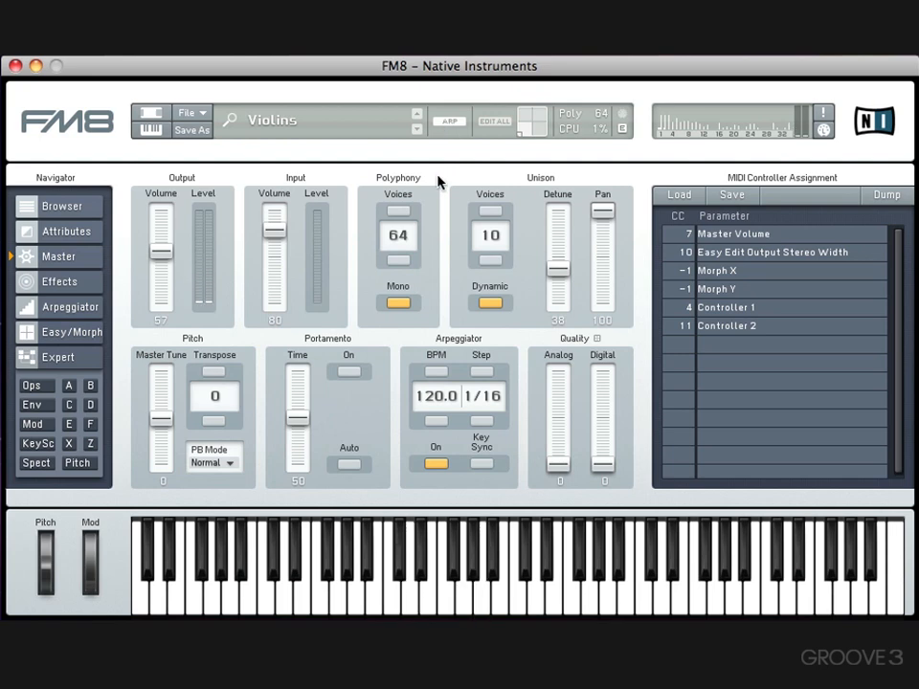
pyautogui.click(435, 373)
pyautogui.moveTo(436, 373); pyautogui.dragTo(434, 396)
pyautogui.write('120')
pyautogui.press('Return')
# Set the arpeggiator step to 1/8 with Key Sync on, and check the Arpeggiator page before returning to the Master page
pyautogui.click(481, 401)
pyautogui.click(473, 436)
pyautogui.click(90, 308)
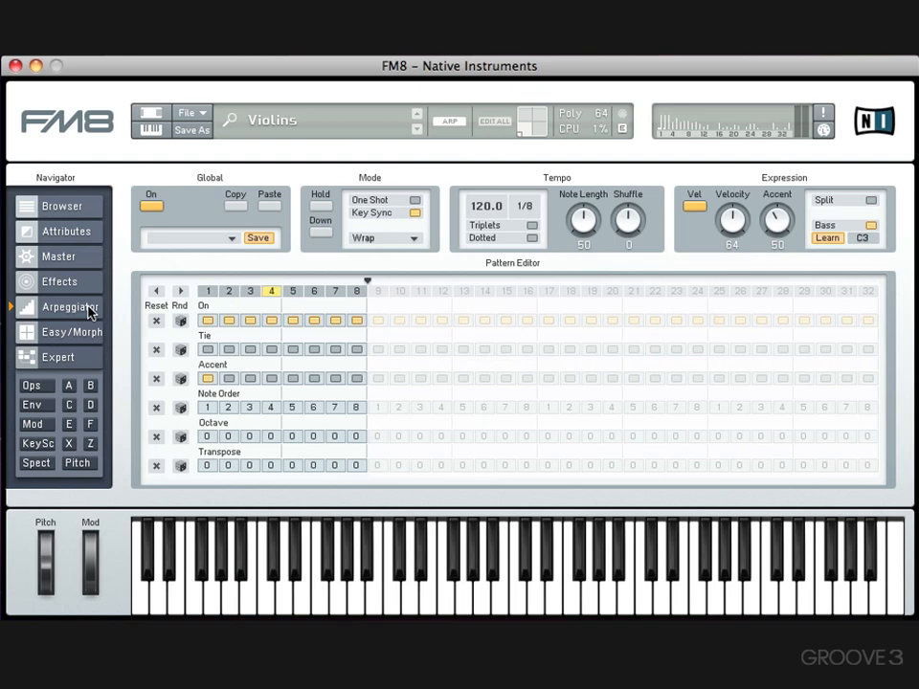
pyautogui.click(65, 256)
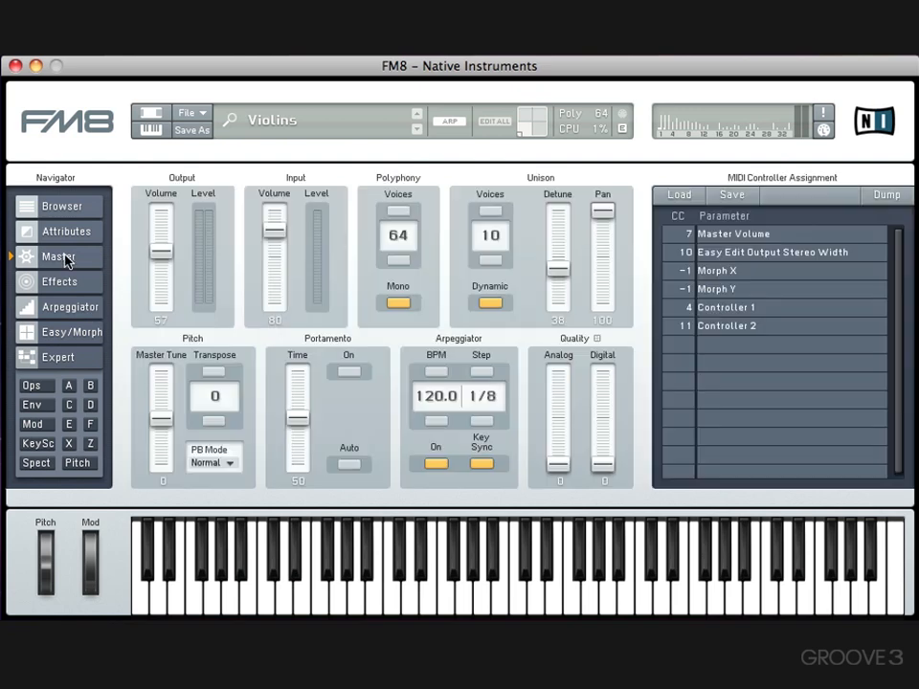
# Turn off the arpeggiator and set the quality to Analog 80 and Digital 100
pyautogui.click(436, 464)
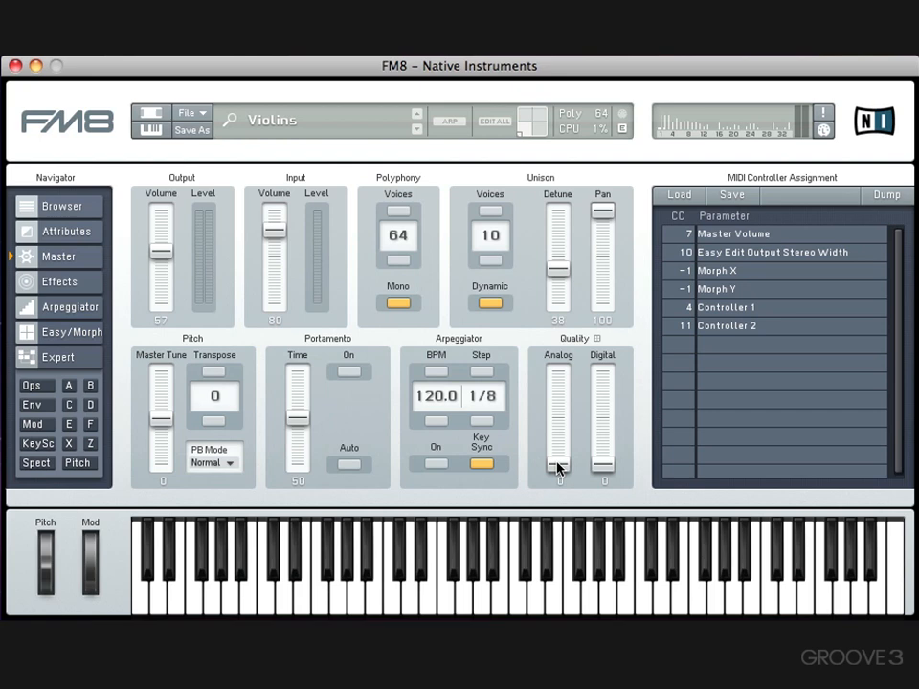
pyautogui.moveTo(558, 466); pyautogui.dragTo(556, 368)
pyautogui.moveTo(555, 397); pyautogui.dragTo(556, 394)
pyautogui.moveTo(603, 467); pyautogui.dragTo(609, 345)
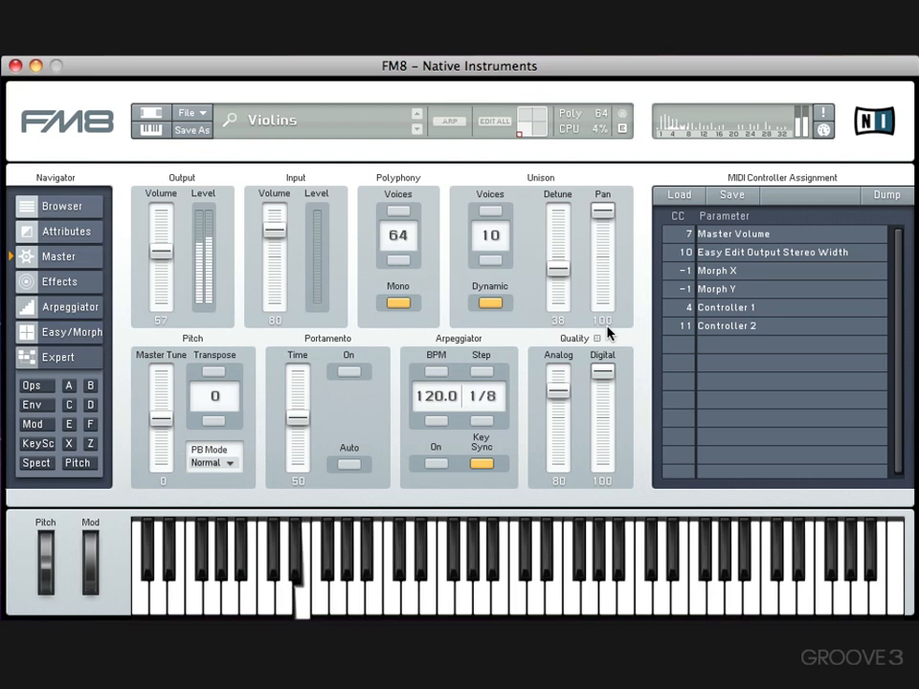
# Toggle the Mono polyphony mode and leave it off
pyautogui.click(392, 305)
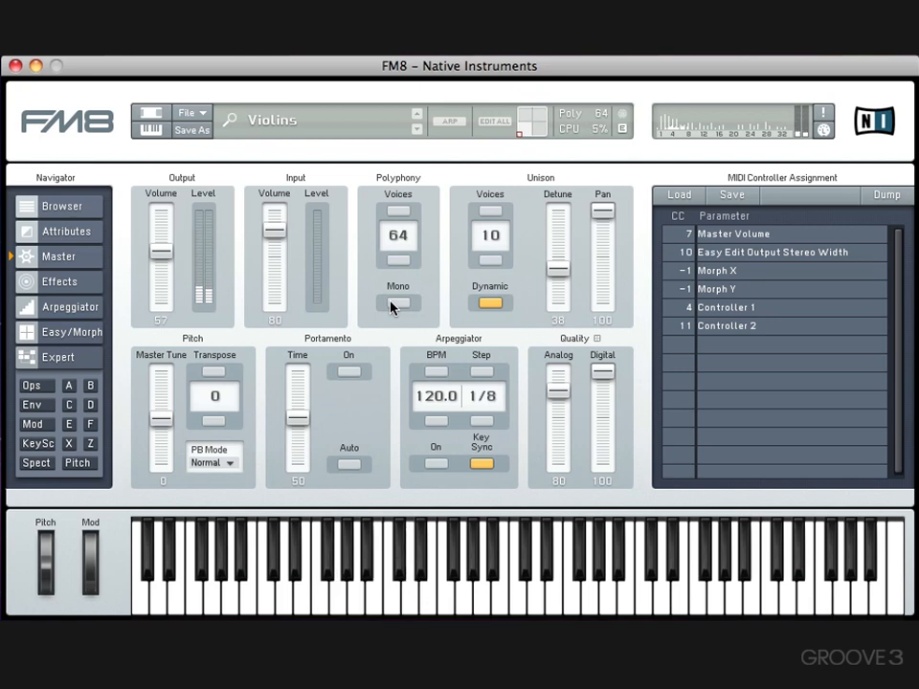
pyautogui.click(392, 305)
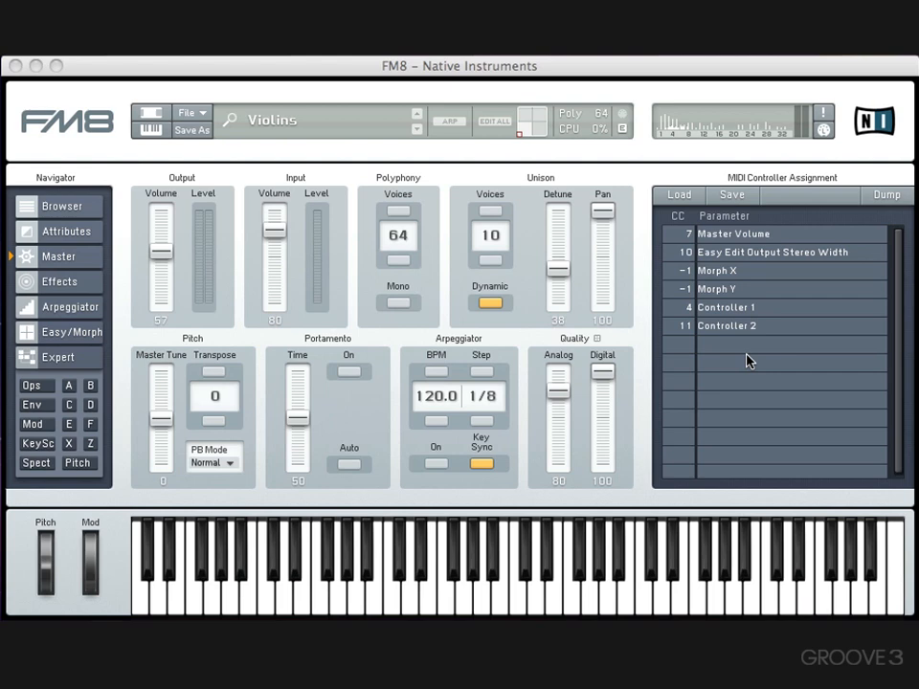
# Use MIDI learn to assign CC 74 to Analog quality and CC 71 to Digital quality, moving them to 50 and 57
pyautogui.click(822, 133)
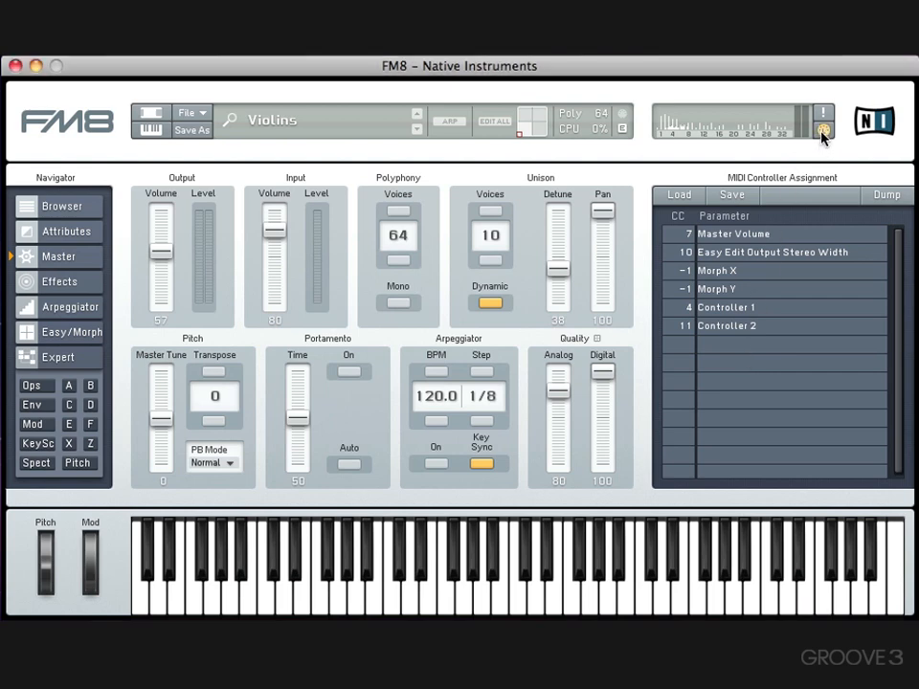
pyautogui.click(564, 399)
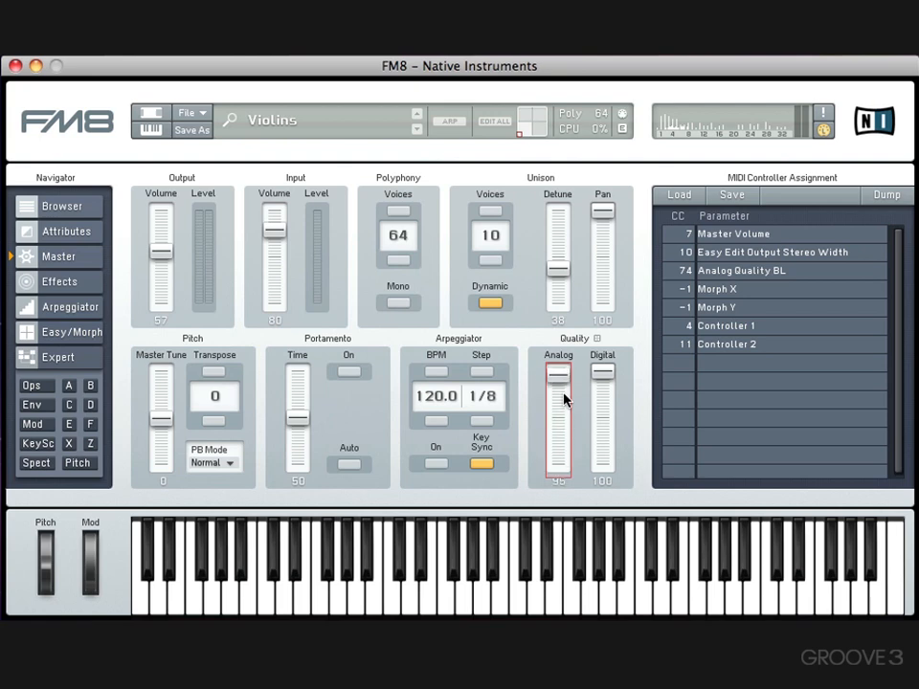
pyautogui.click(596, 396)
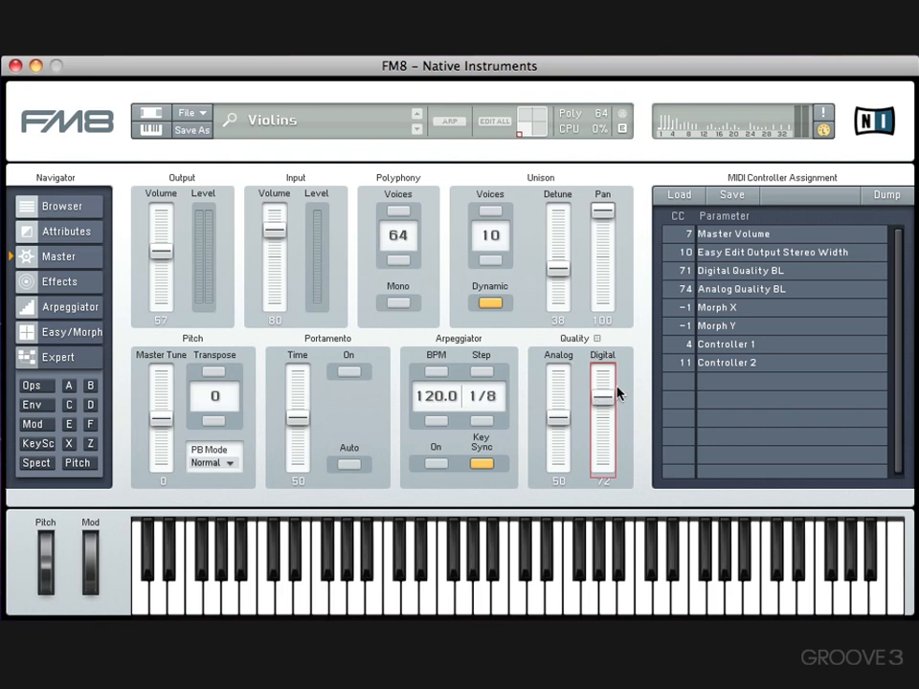
pyautogui.click(822, 133)
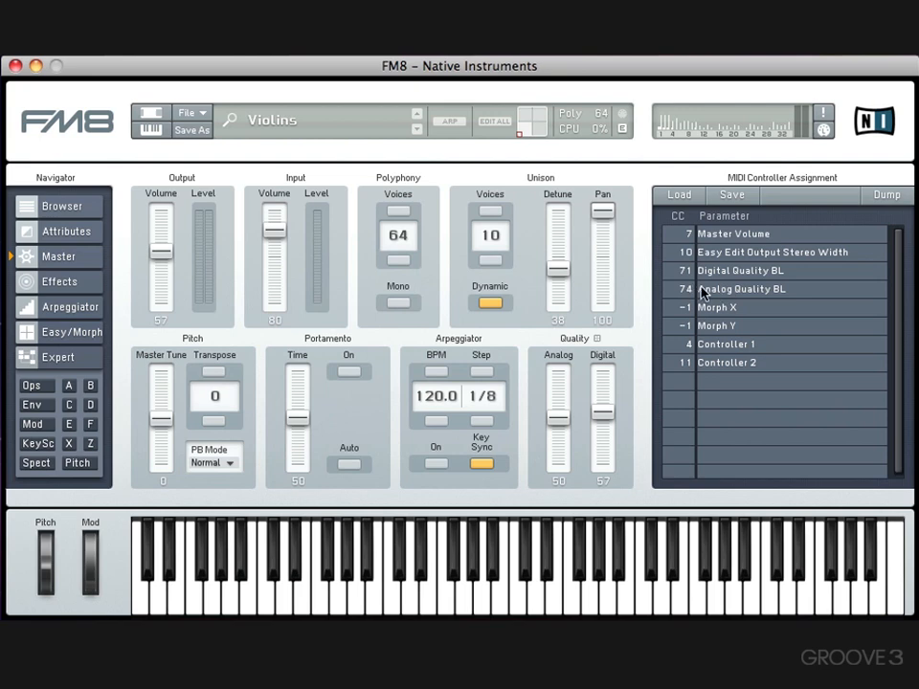
# Remove the Digital Quality BL assignment from the MIDI controller list and reset the whole list
pyautogui.click(744, 276)
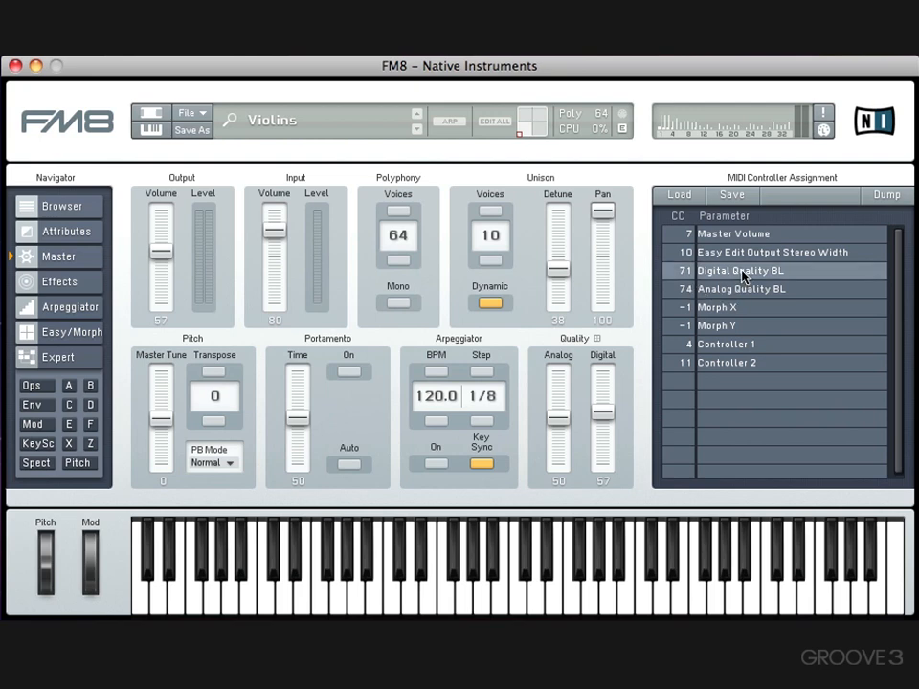
pyautogui.rightClick(744, 276)
pyautogui.click(754, 283)
pyautogui.rightClick(754, 275)
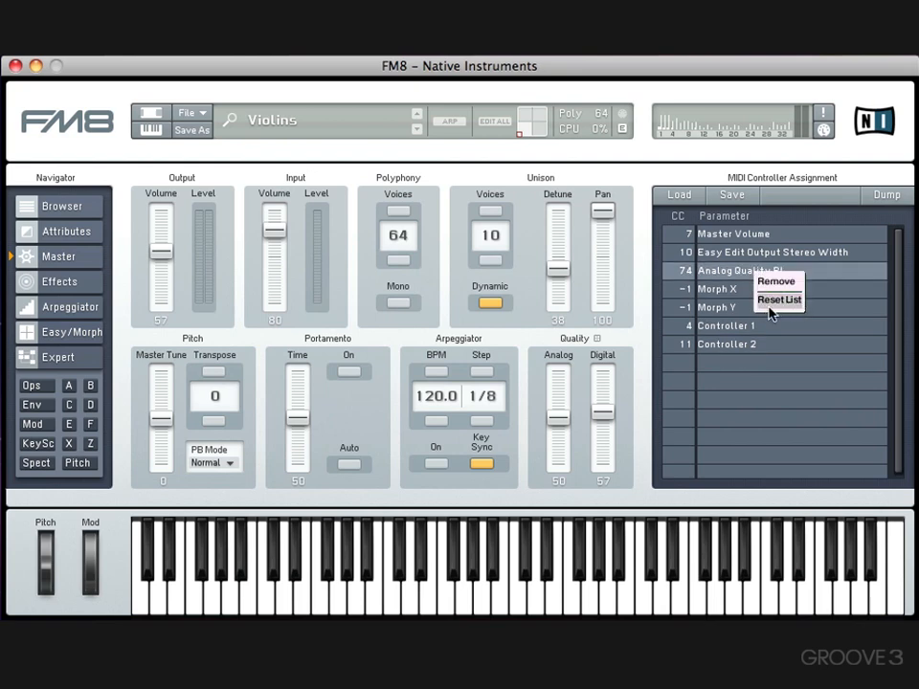
pyautogui.click(781, 304)
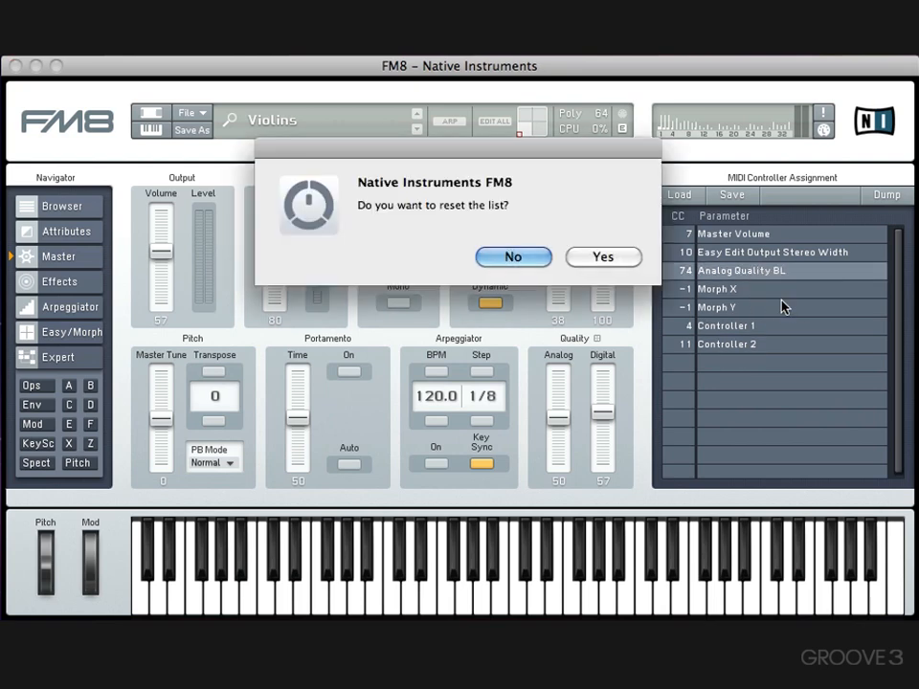
pyautogui.click(622, 258)
# View the dialogs for loading and saving MIDI controller assignments, and cancel both
pyautogui.click(677, 191)
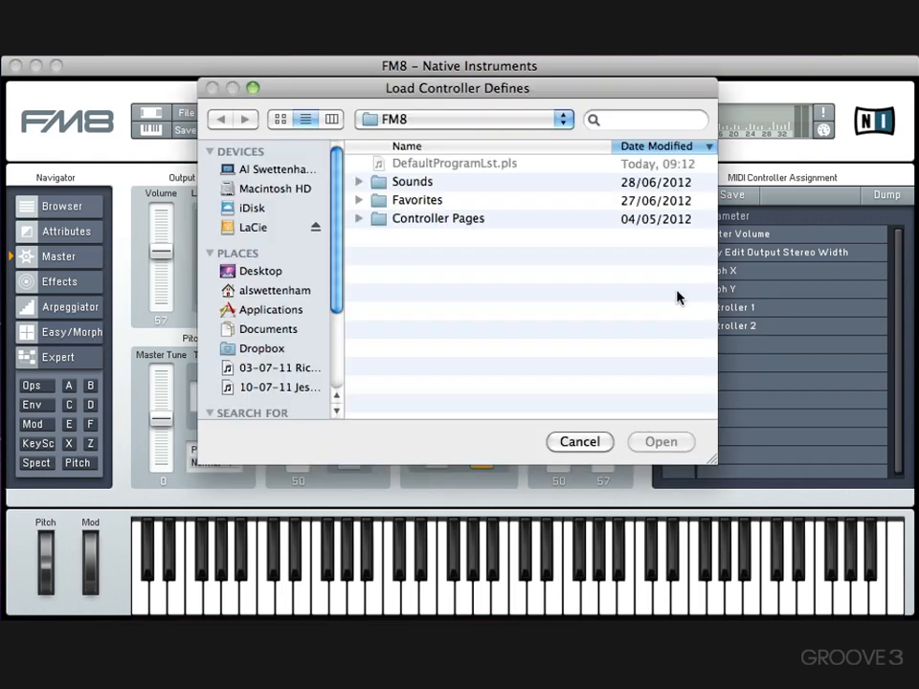
pyautogui.click(574, 441)
pyautogui.click(730, 196)
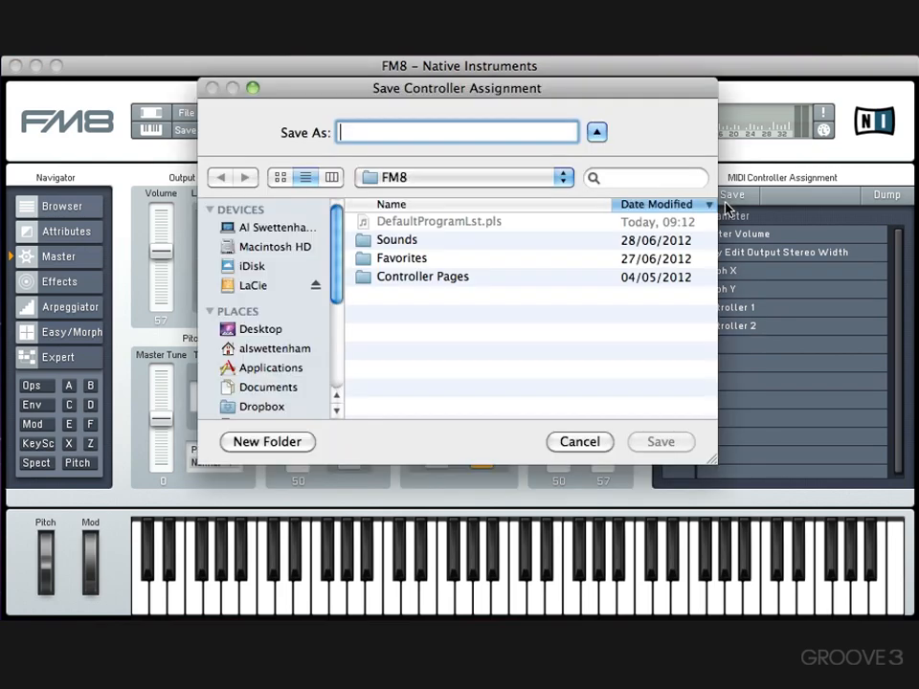
pyautogui.click(580, 441)
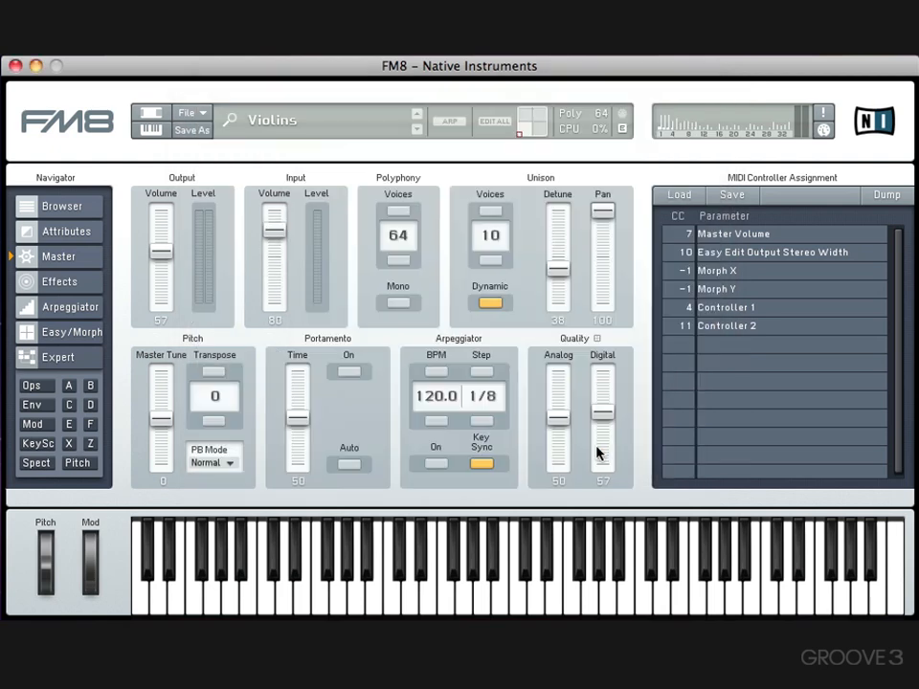